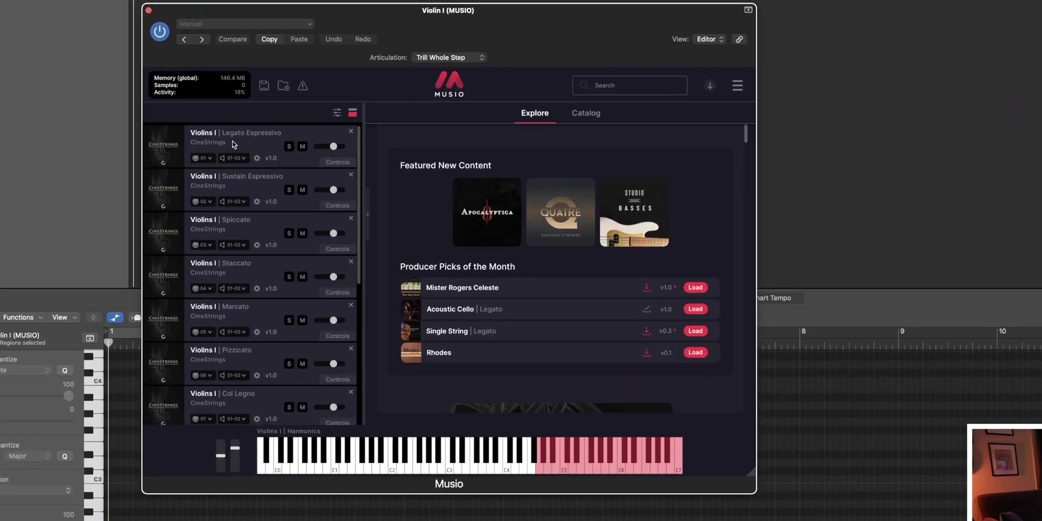
Examine the MIDI channel assigned to each loaded Violins I patch in Musio, from Legato Espressivo to Trill Whole Step
left_click(210, 158)
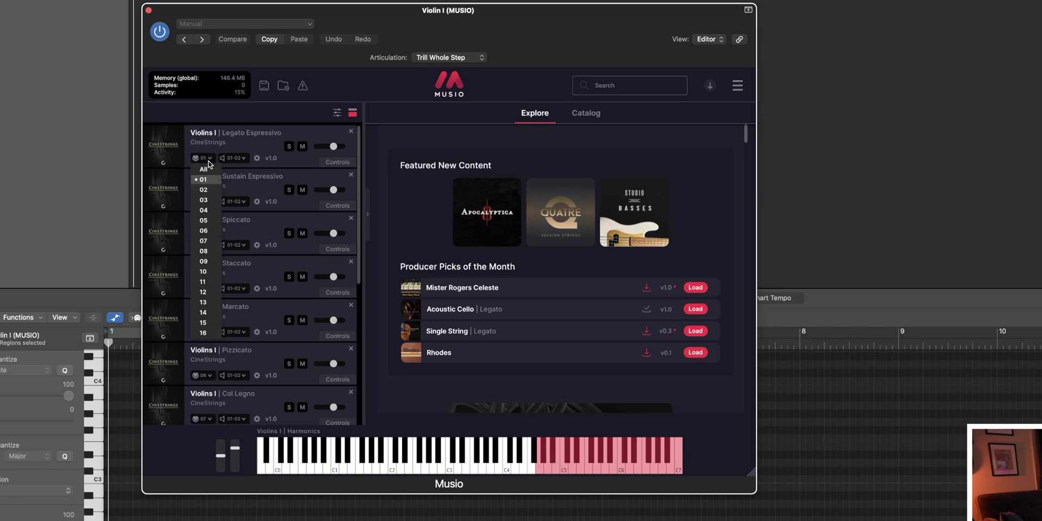
left_click(251, 142)
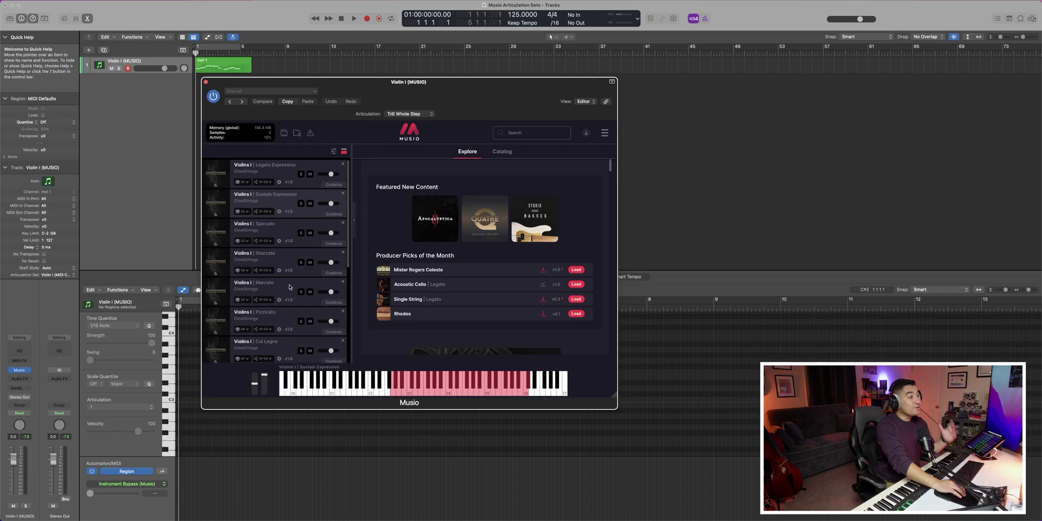
scroll(295, 255, "down", 3)
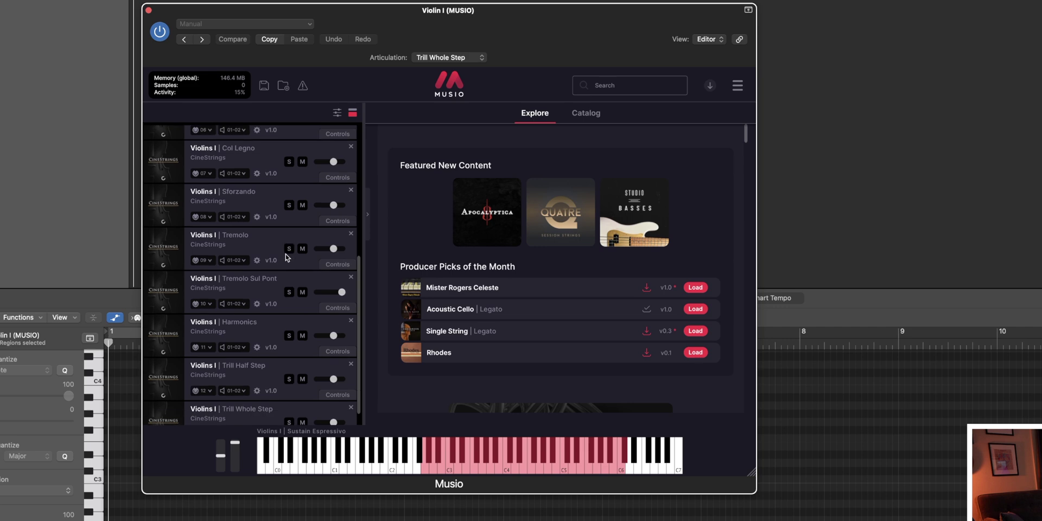
scroll(299, 249, "up", 3)
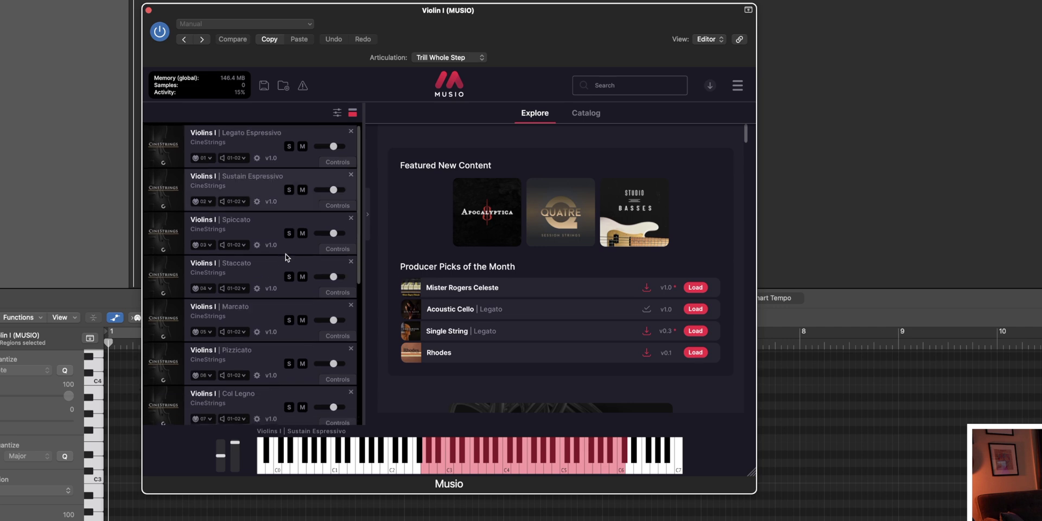
left_click(211, 158)
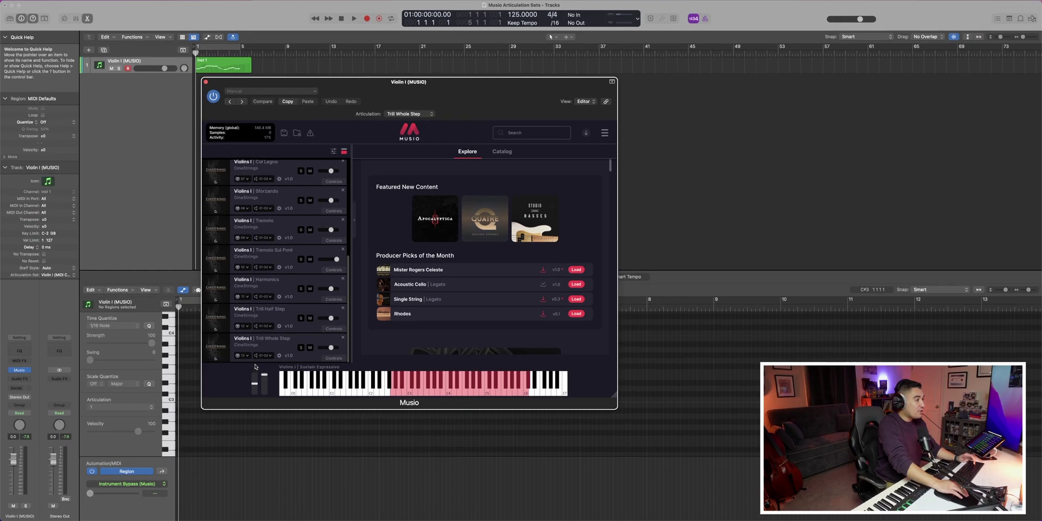
left_click(591, 183)
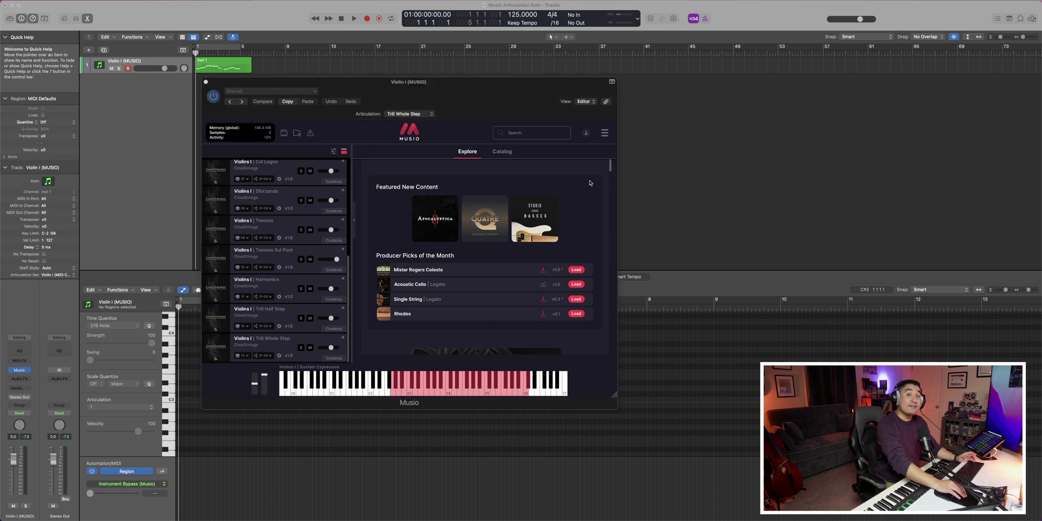
Check the Auto-Increment MIDI Channel option in Musio's settings and close the settings window
left_click(605, 132)
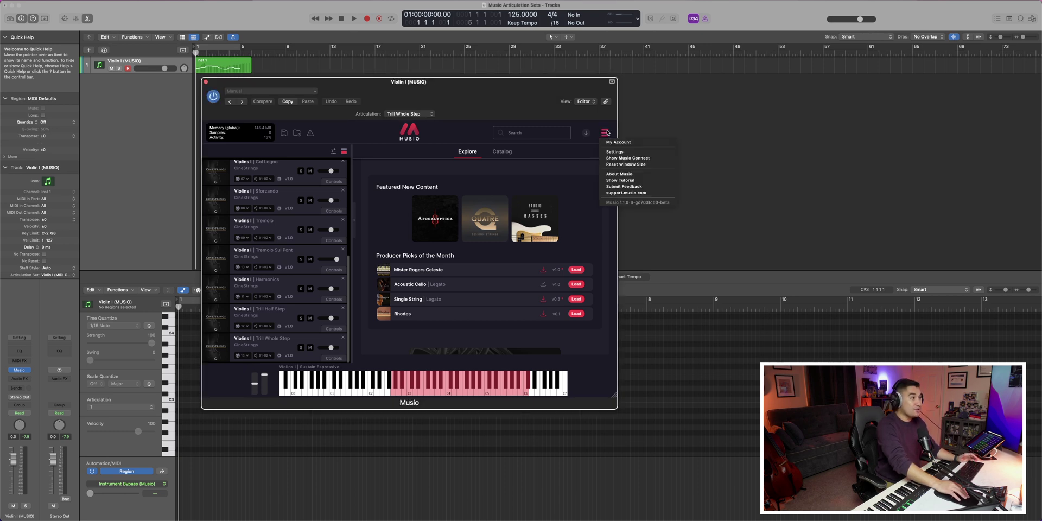
left_click(614, 151)
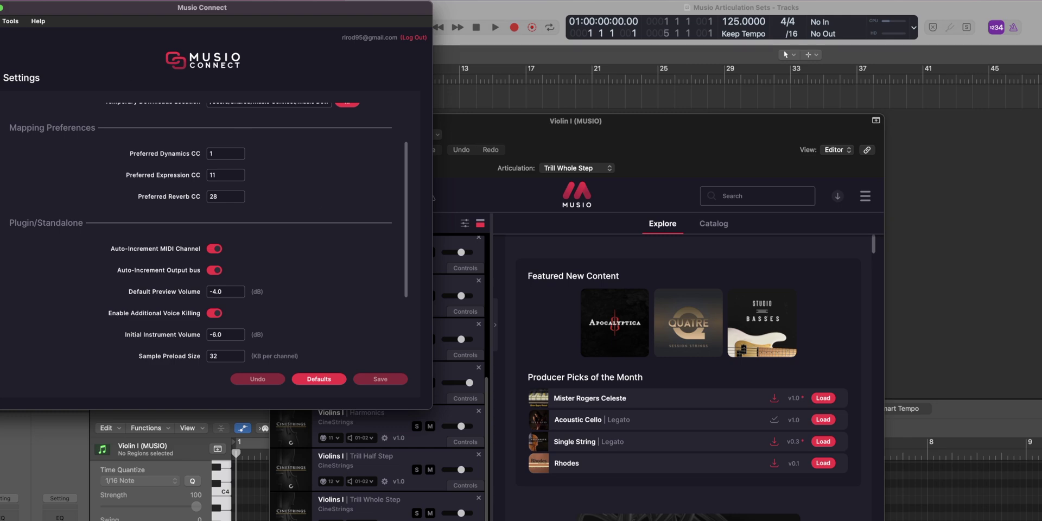
key("super+w")
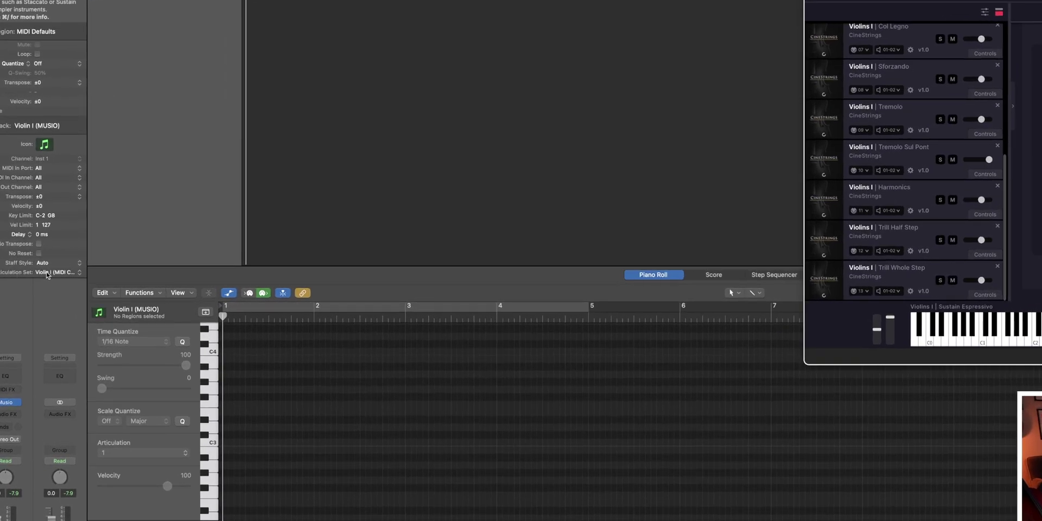
Open the Violin I track's articulation set for editing and compare its articulation names and IDs with the loaded Musio patches
left_click(57, 274)
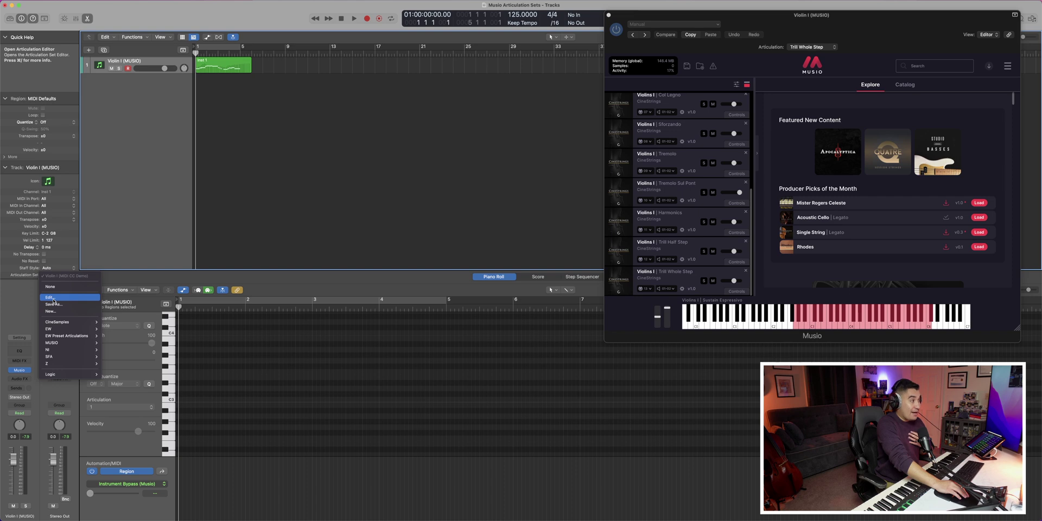
left_click(53, 298)
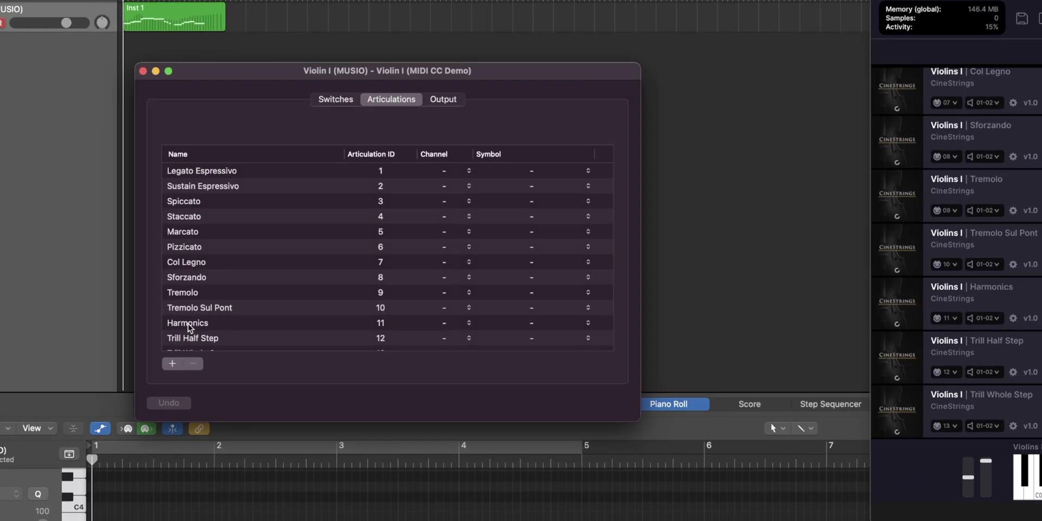
scroll(238, 192, "down", 2)
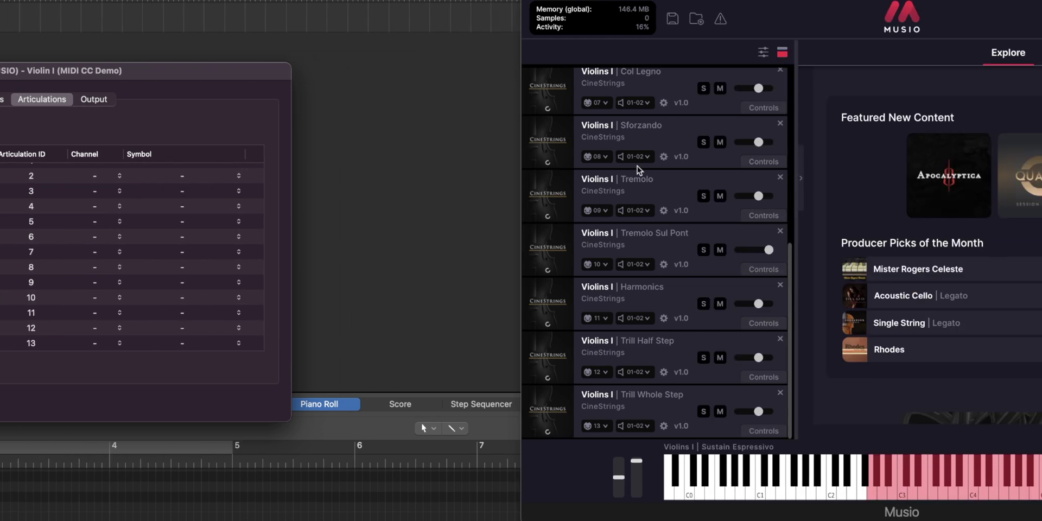
scroll(637, 166, "up", 6)
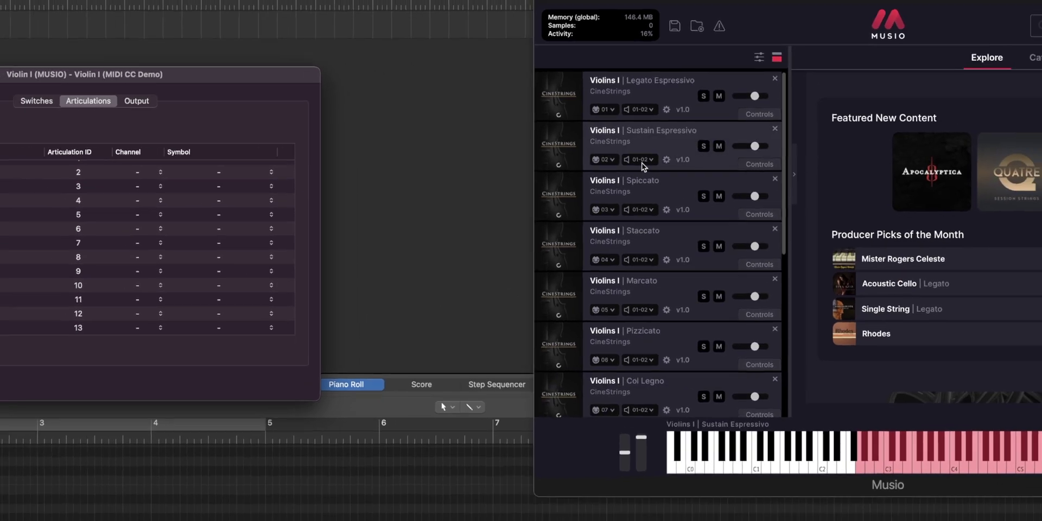
scroll(0, 225, "up", 1)
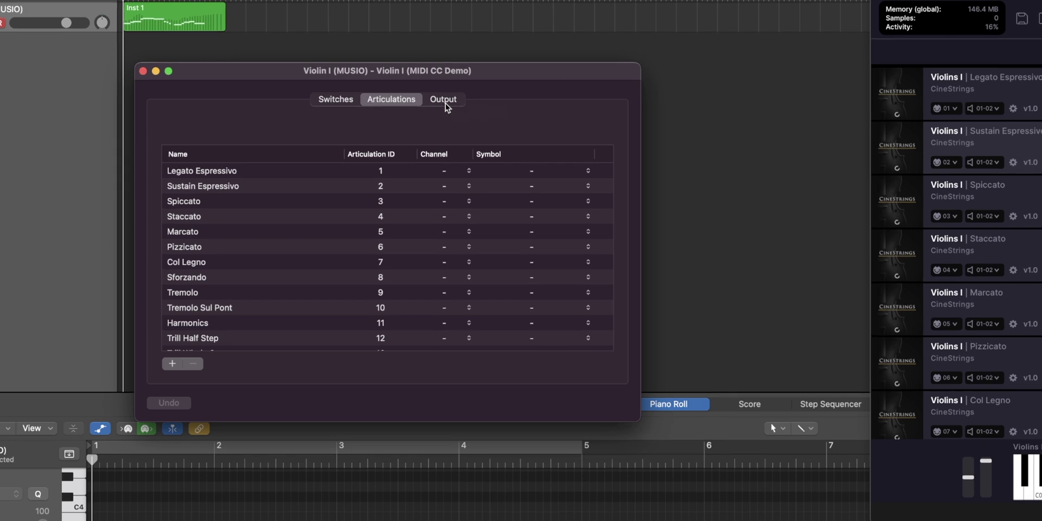
Examine the articulation set's output assignments, including the type, channel, selector and value of each articulation
left_click(444, 100)
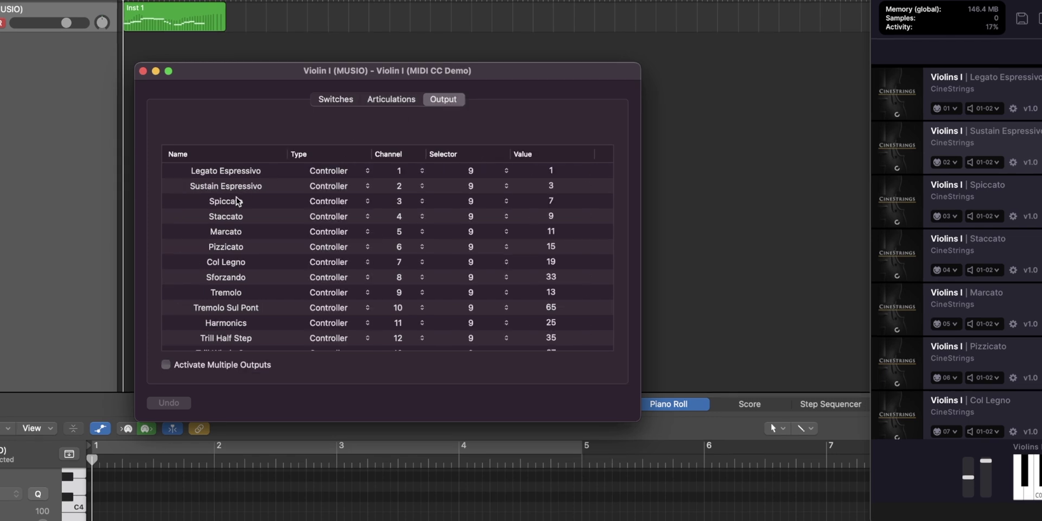
scroll(244, 340, "down", 2)
scroll(249, 339, "up", 2)
left_click(257, 172)
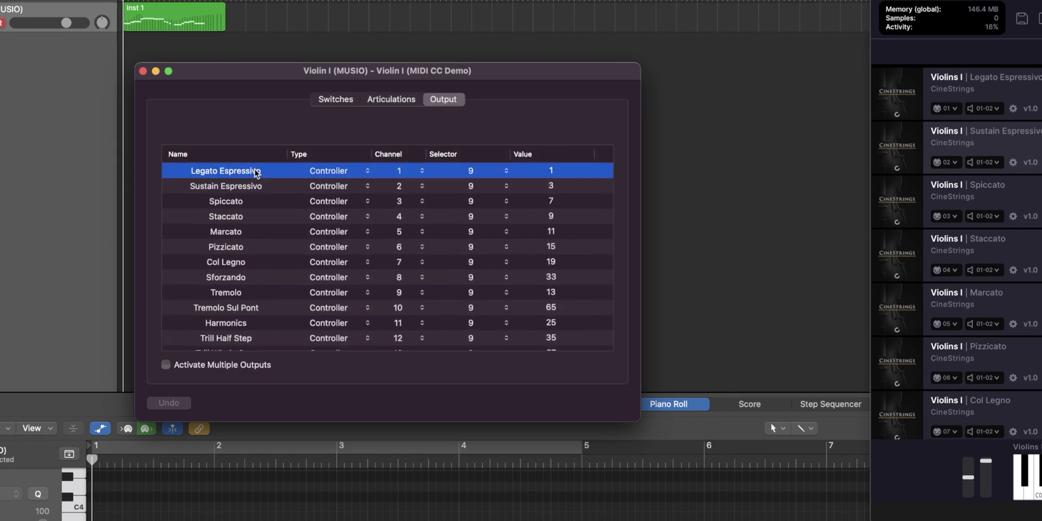
Choose Controller as the output type for Legato Espressivo and view its MIDI channel choices
left_click(336, 174)
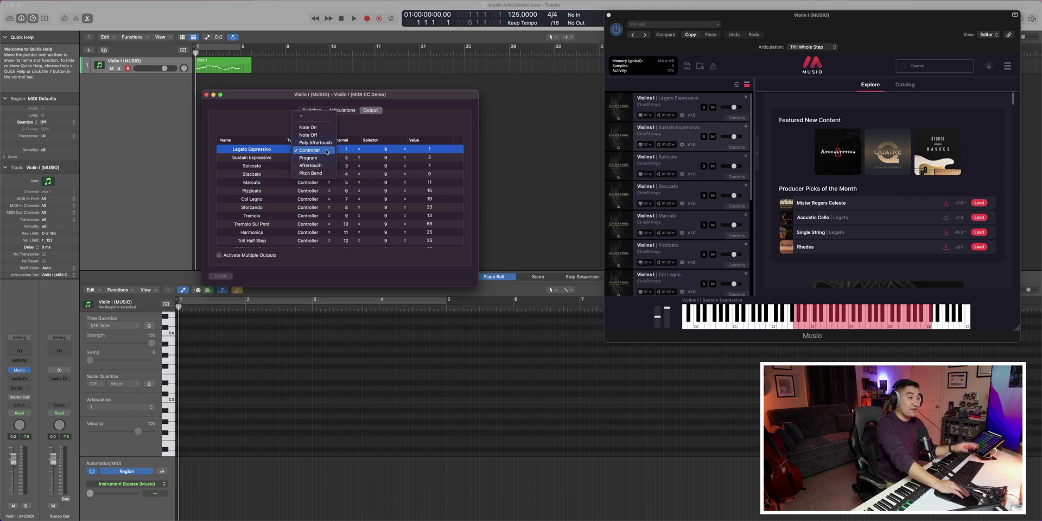
left_click(327, 151)
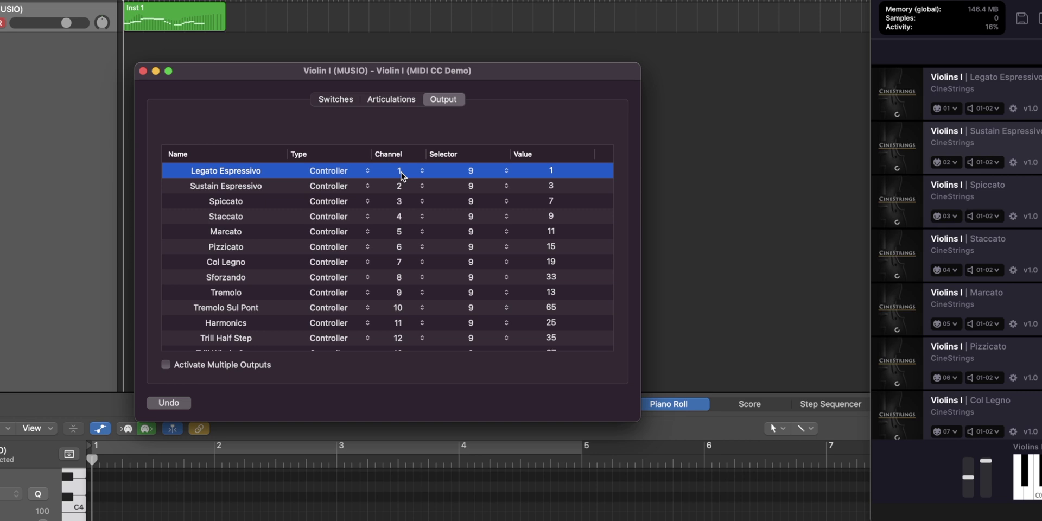
left_click(401, 172)
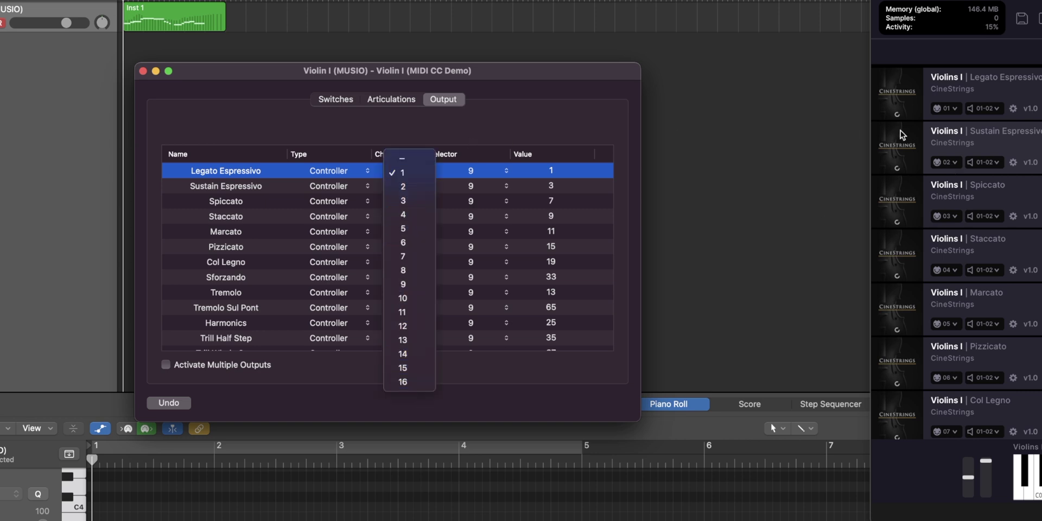
left_click(469, 136)
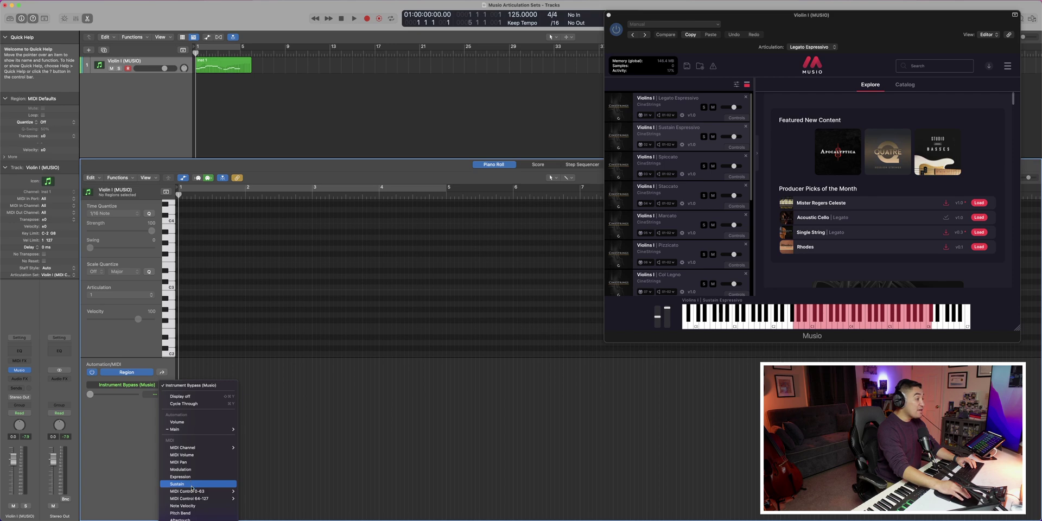
Look up controller 9 among the MIDI Control 0-63 parameters available for the Piano Roll's automation lane
mouse_move(191, 493)
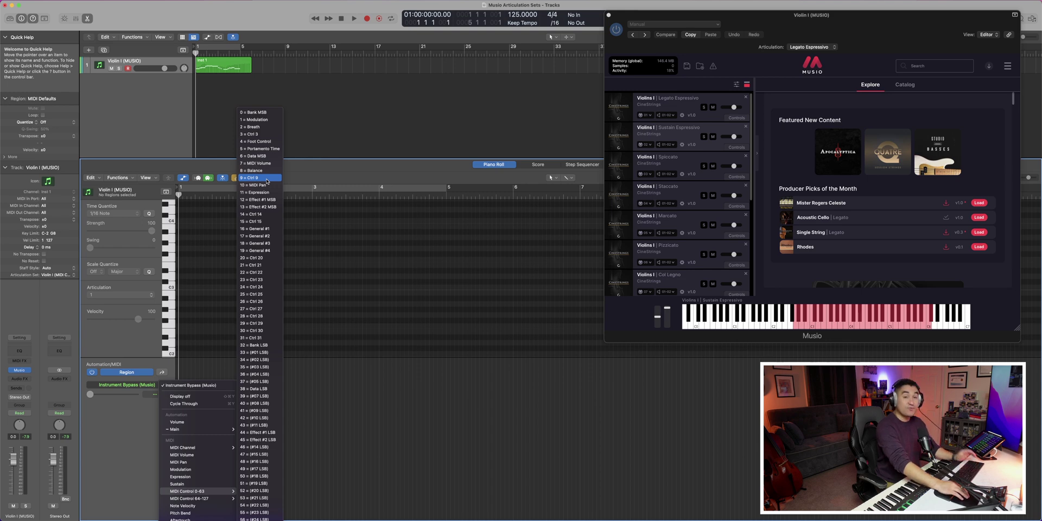
left_click(275, 442)
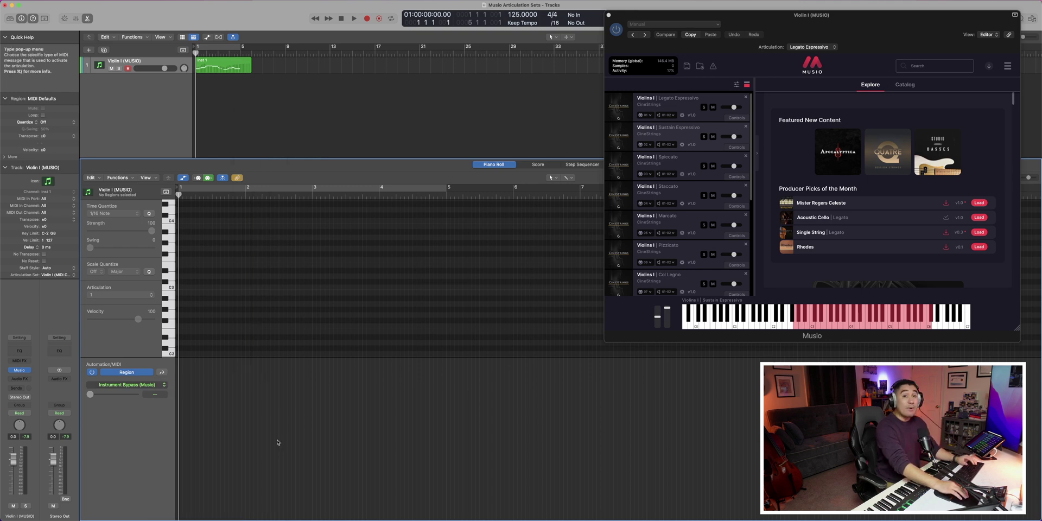
left_click(130, 385)
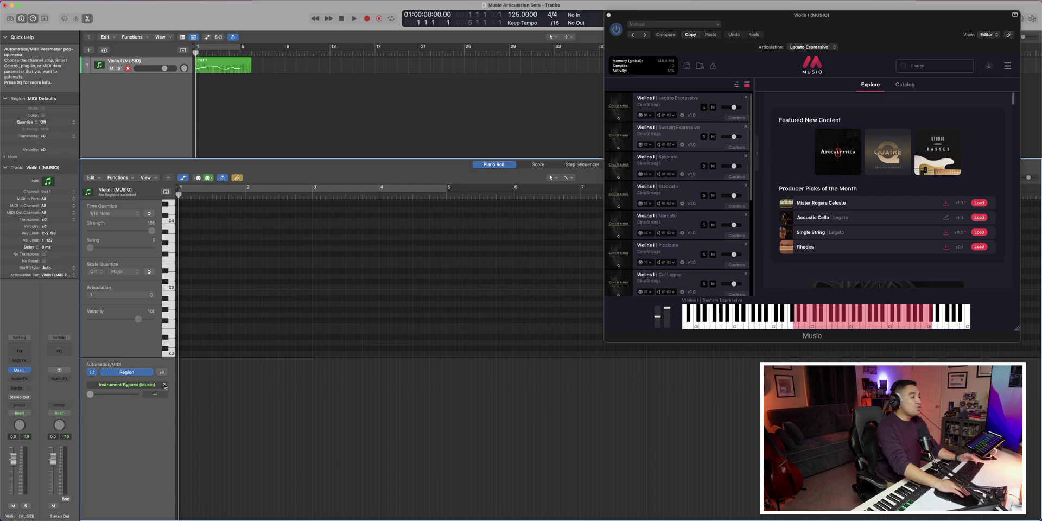
left_click(165, 385)
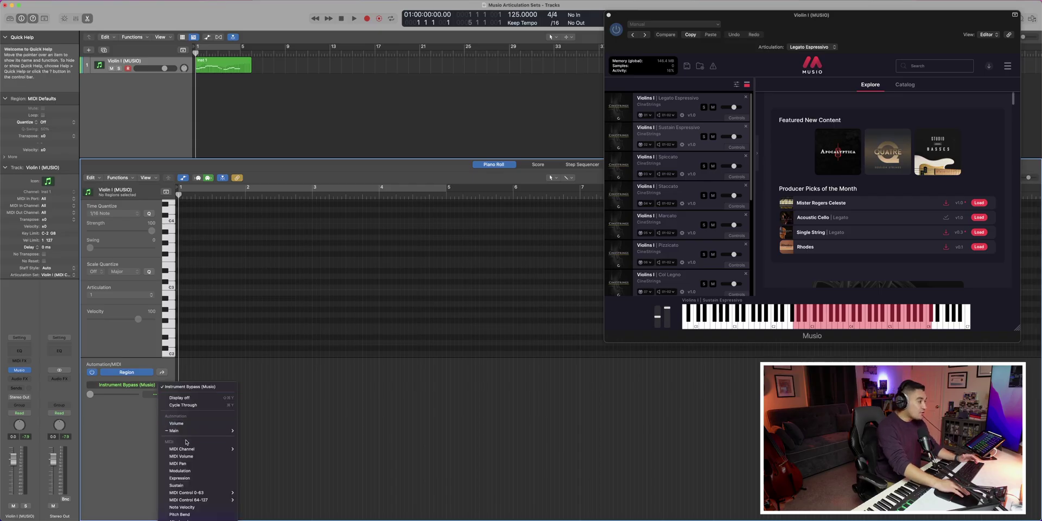
mouse_move(191, 453)
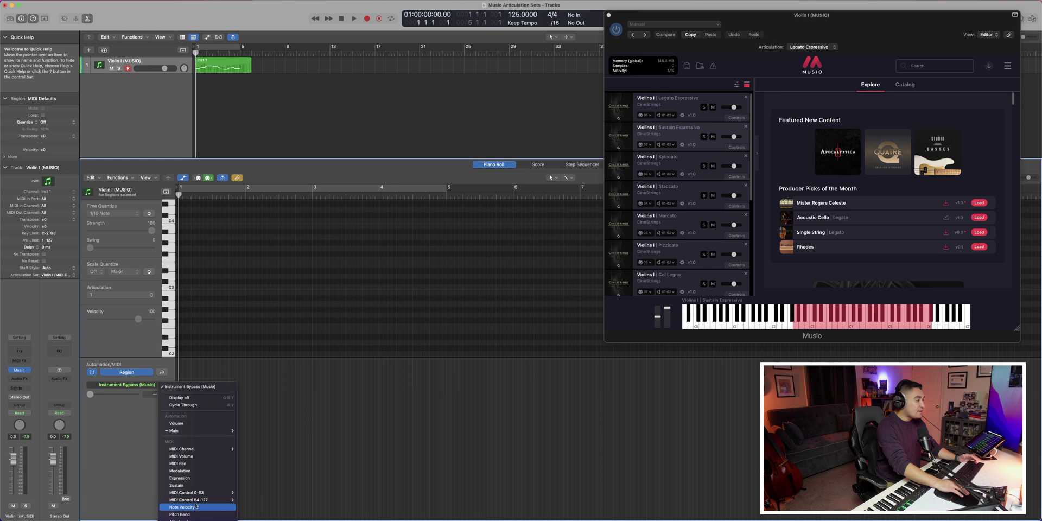
mouse_move(195, 495)
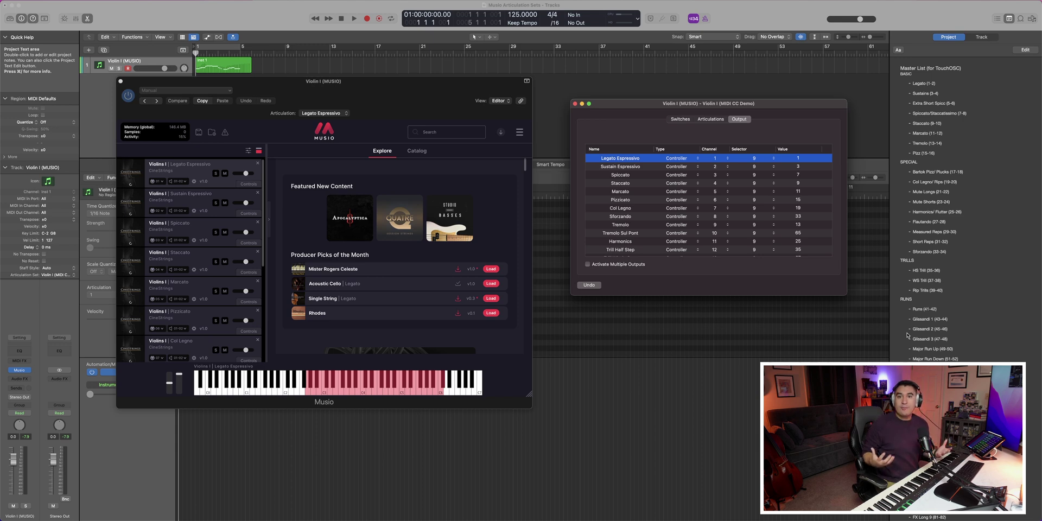
Examine the TouchOSC master list of articulation value ranges in the project notes
scroll(906, 335, "down", 5)
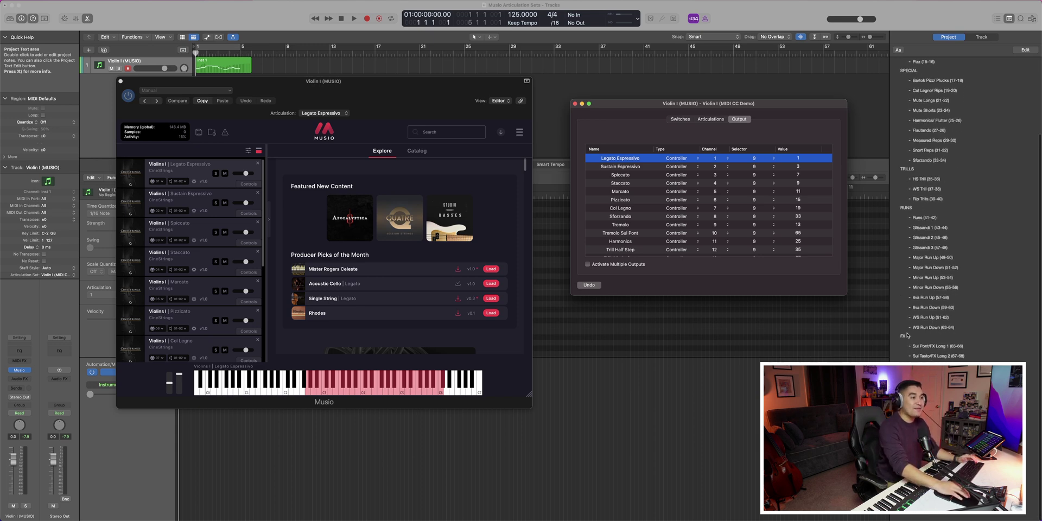
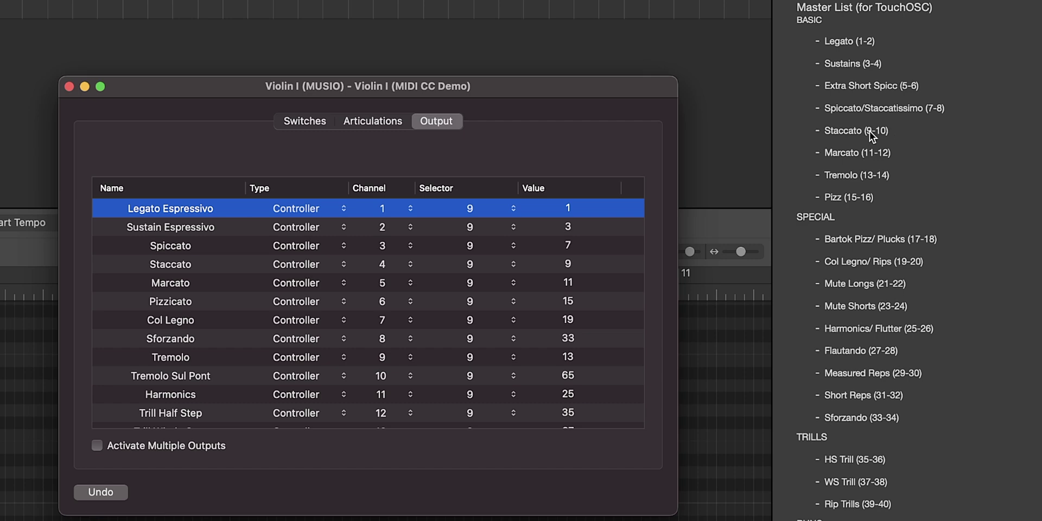
scroll(514, 379, "down", 1)
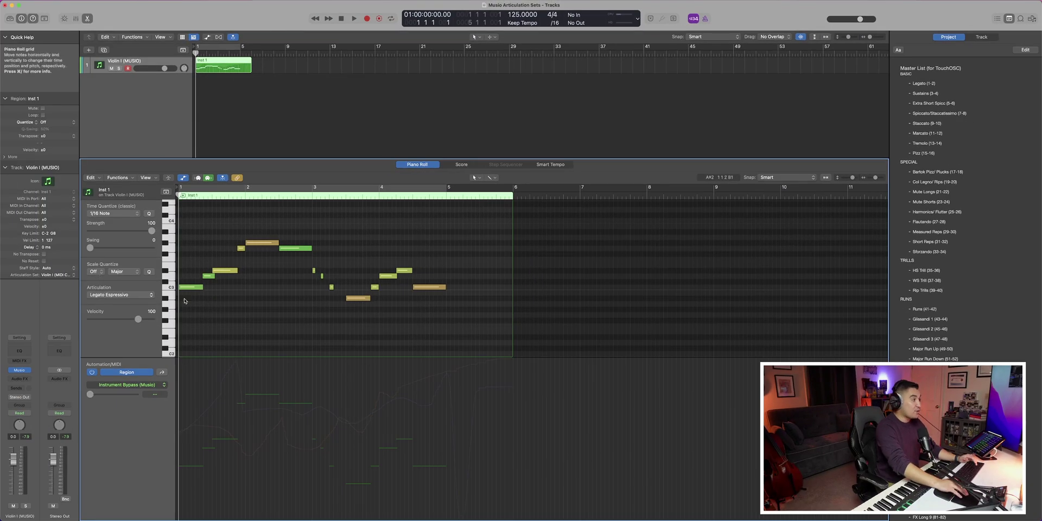
Inspect the articulations assigned to the legato and short notes in the Inst 1 region and play the region back
left_click(151, 296)
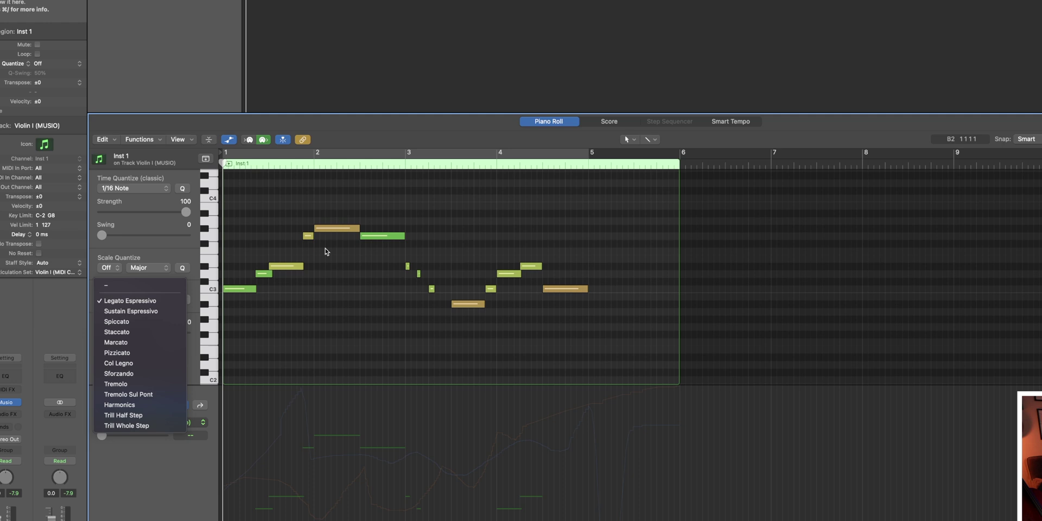
left_click(324, 249)
left_click_drag(325, 248, 247, 295)
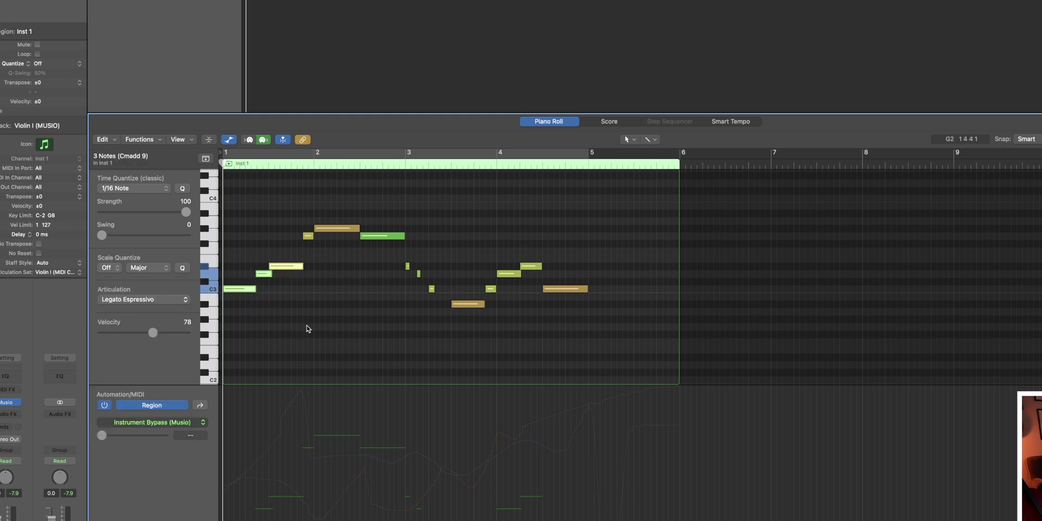
left_click_drag(389, 264, 444, 297)
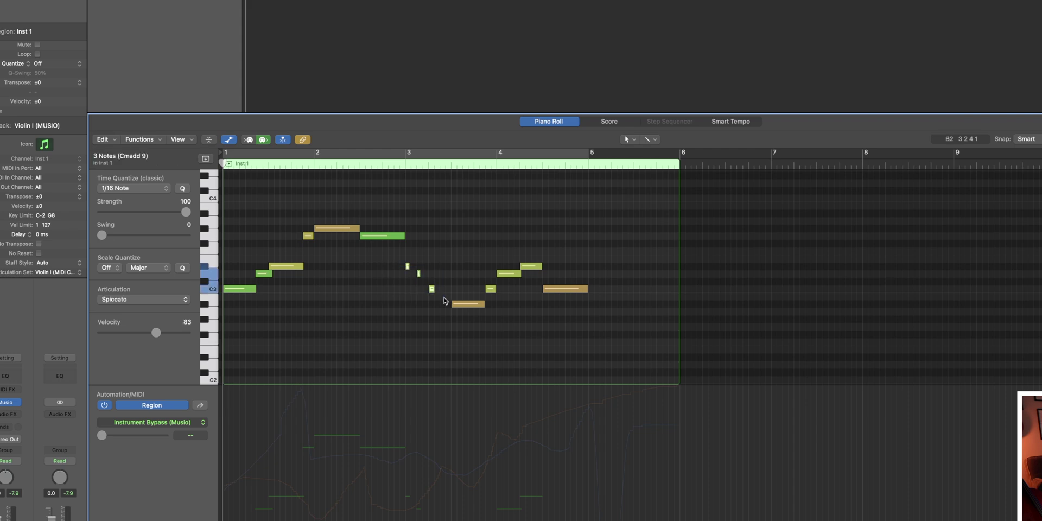
left_click(578, 288)
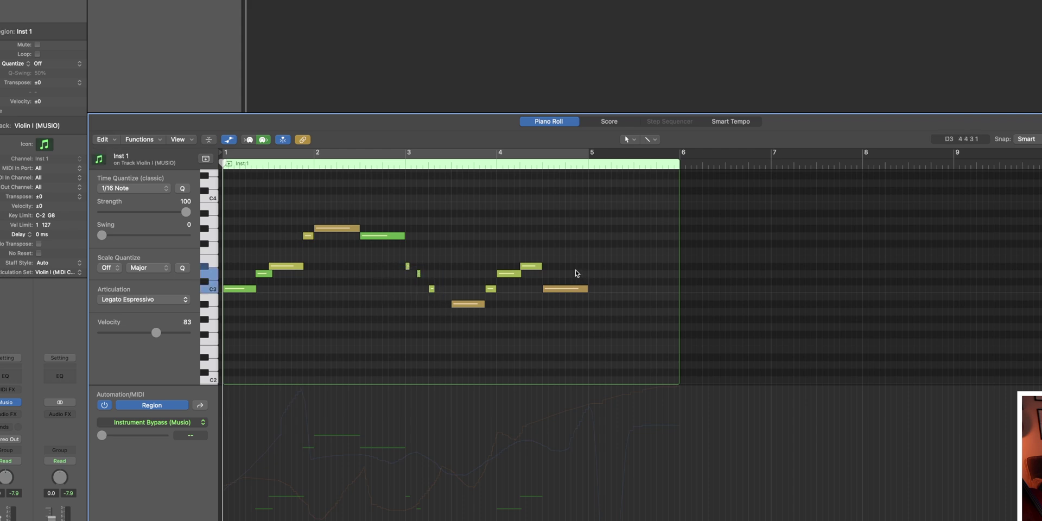
left_click(577, 350)
key("space")
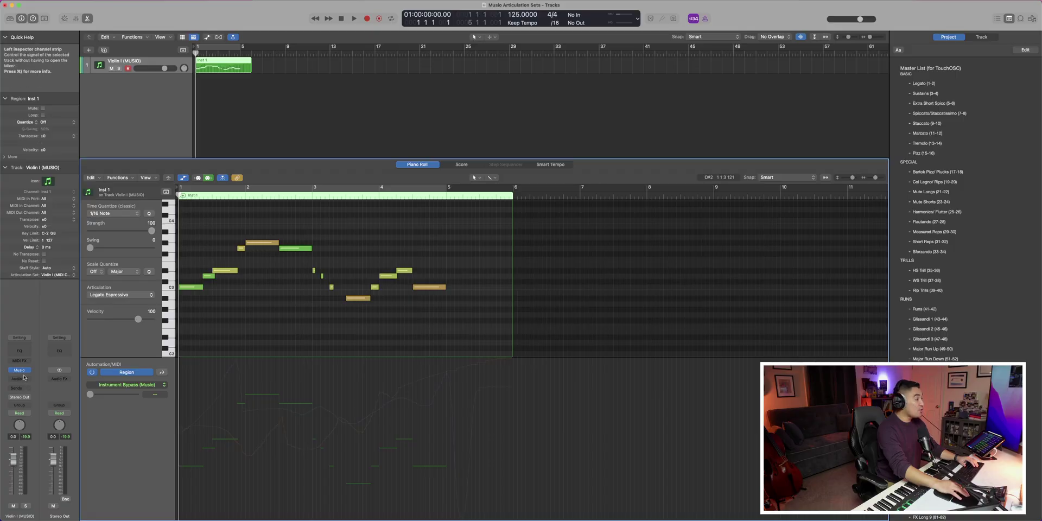
Open the Violin I track's Musio instrument, set its articulation to Spiccato, and review the other available articulations
left_click(19, 370)
left_click(342, 113)
left_click(320, 129)
left_click(342, 114)
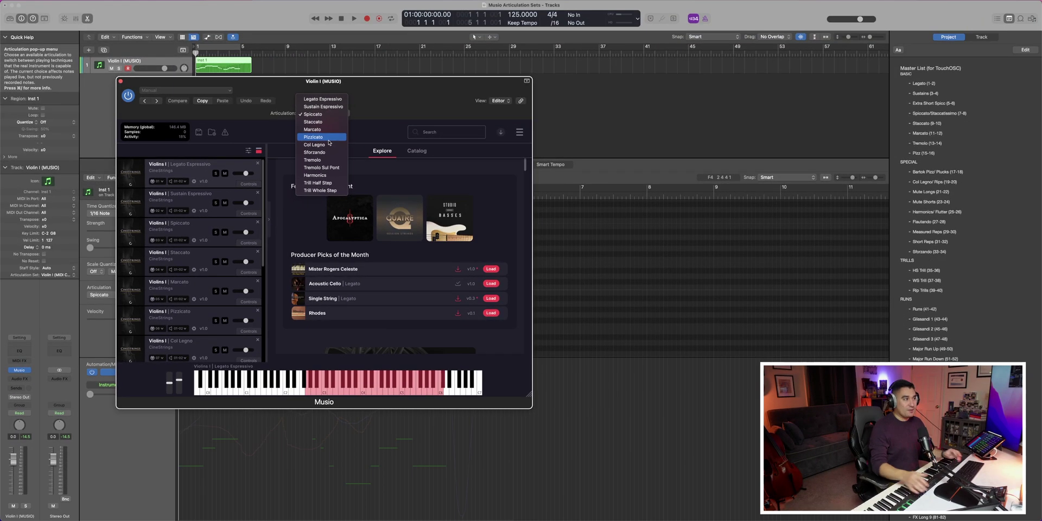
left_click(611, 27)
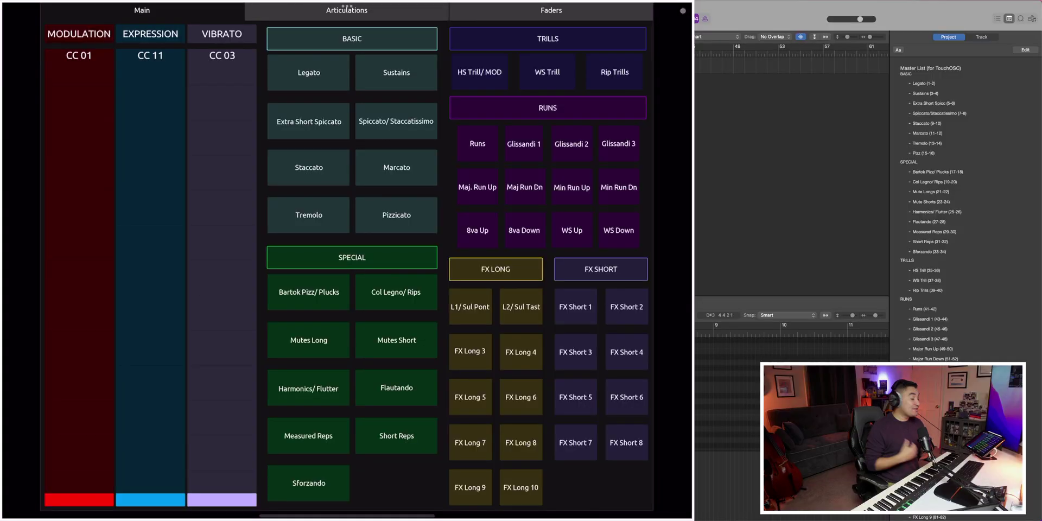
In the TouchOSC layout, trigger the Legato articulation and sweep the Modulation and Expression faders up and back down to zero
left_click(309, 73)
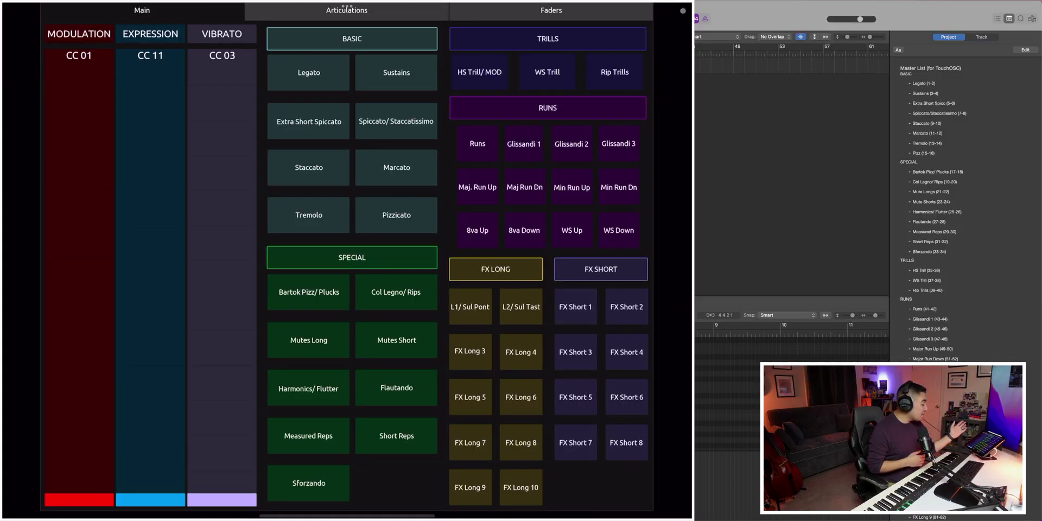
left_click_drag(79, 499, 79, 431)
left_click_drag(150, 499, 150, 434)
left_click_drag(79, 431, 79, 499)
left_click_drag(150, 434, 151, 499)
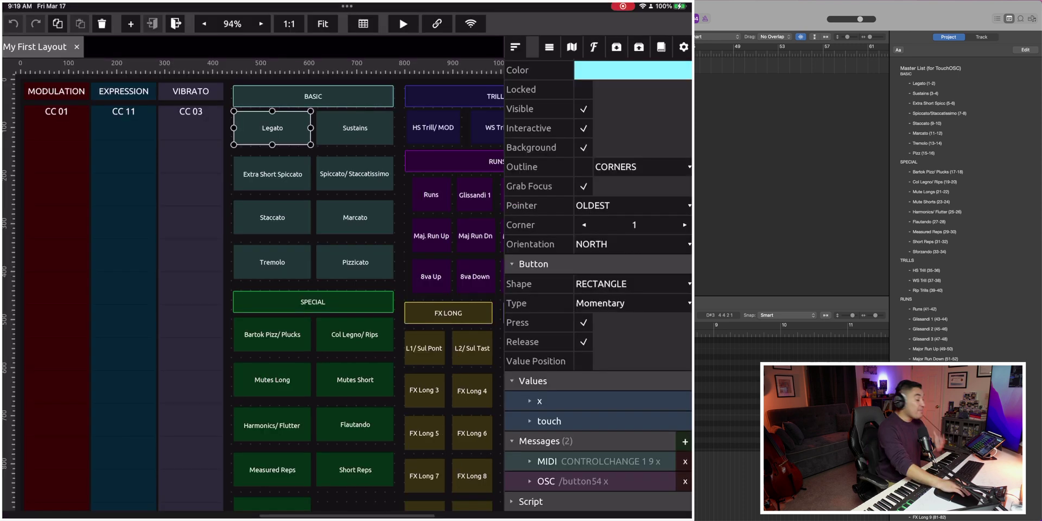
Inspect the MIDI control change message settings of the Legato, Sustains and Pizzicato buttons in the TouchOSC editor
left_click(529, 460)
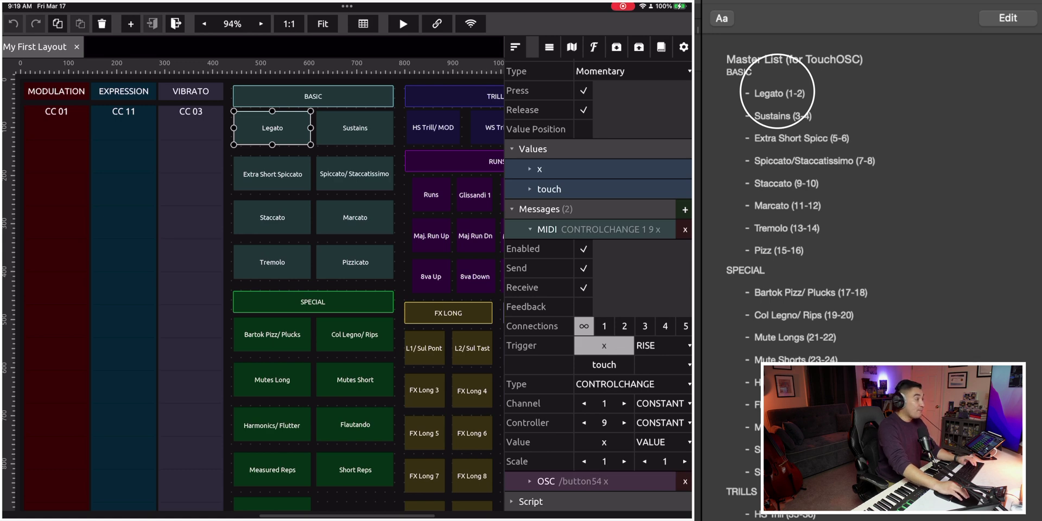
left_click(355, 128)
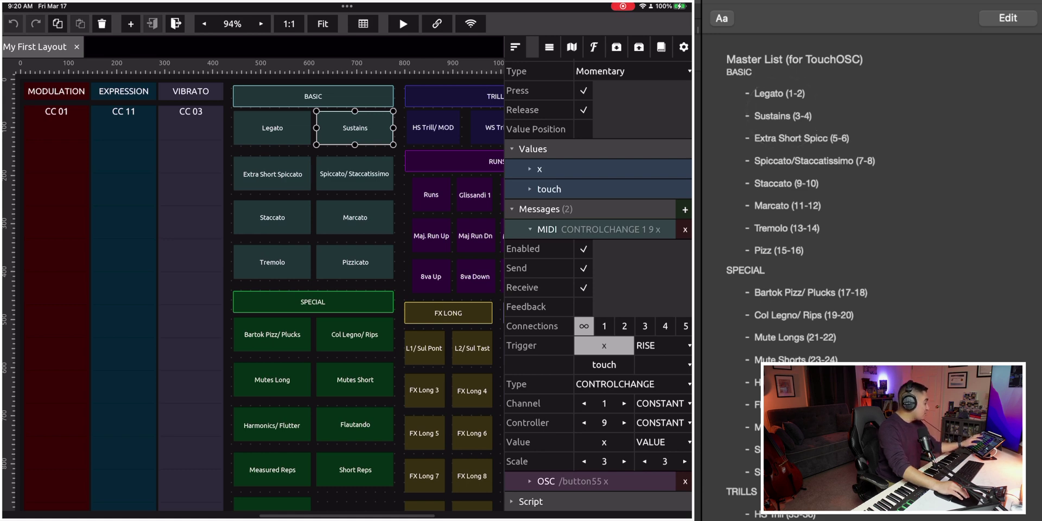
left_click(355, 262)
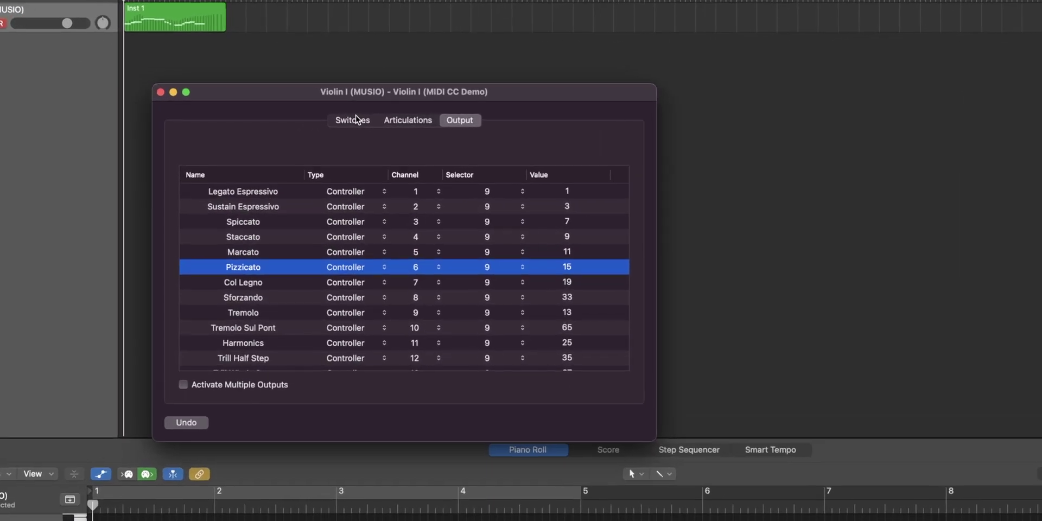
Return to Logic's articulation set editor and review the controller switches assigned to each Violin I articulation
left_click(356, 119)
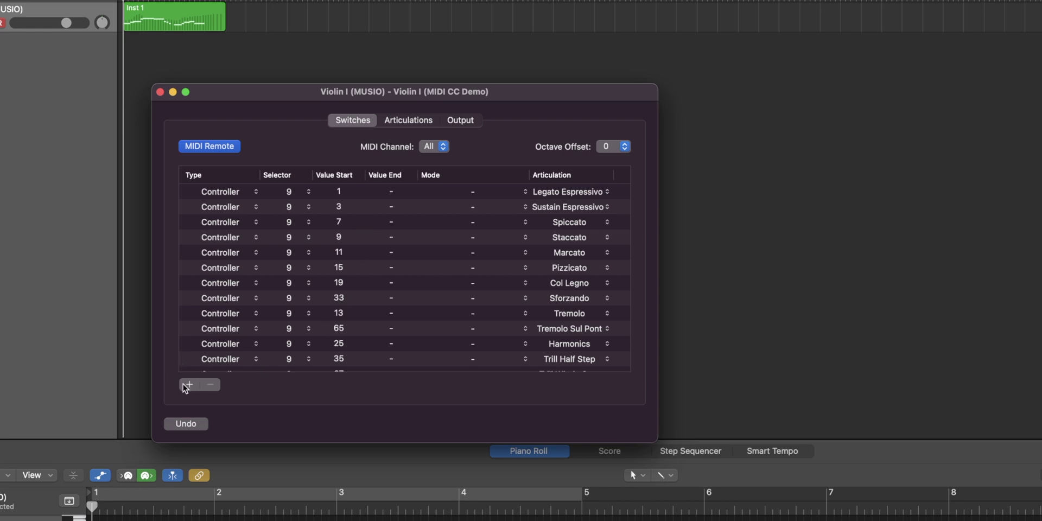
scroll(281, 340, "down", 1)
scroll(281, 340, "up", 1)
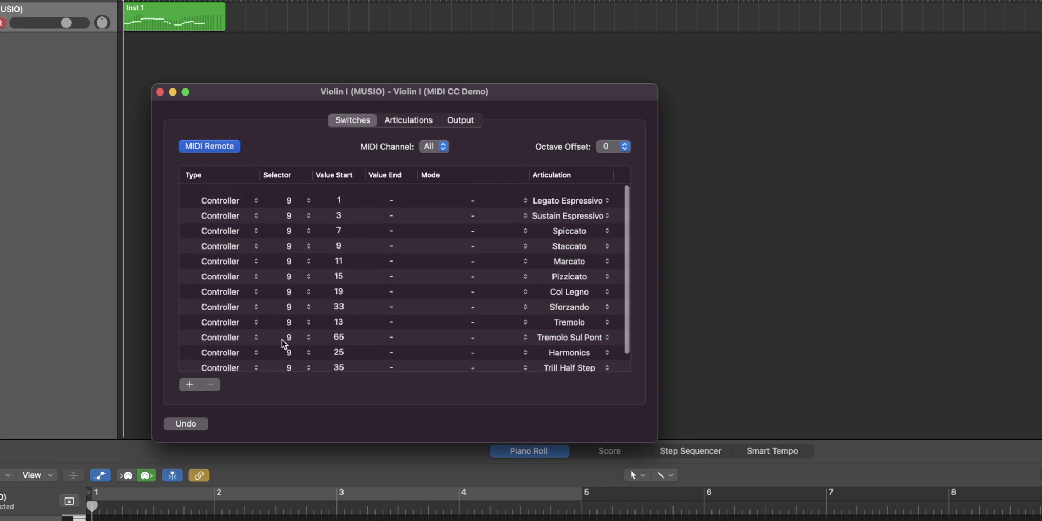